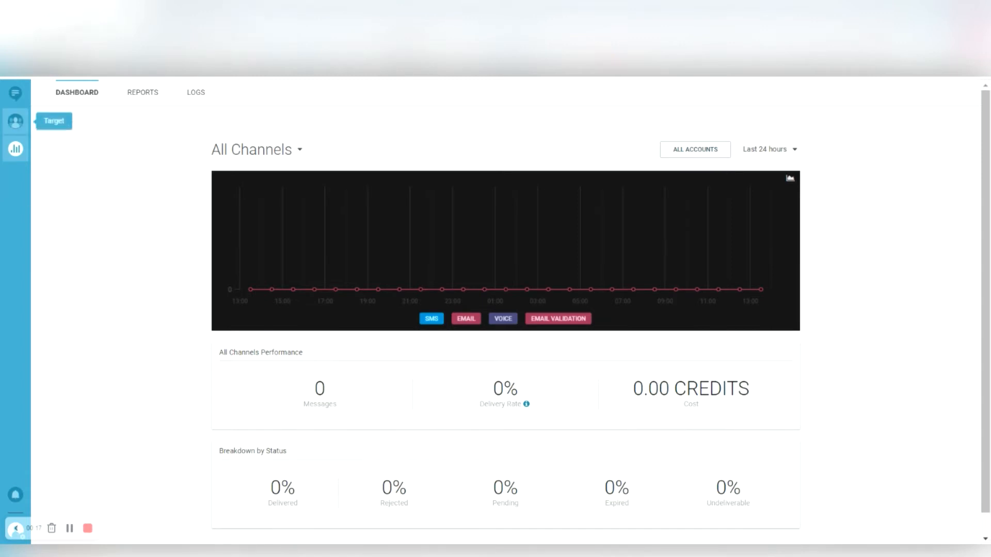
- Go to the People section from the Target icon in the left sidebar
click(16, 121)
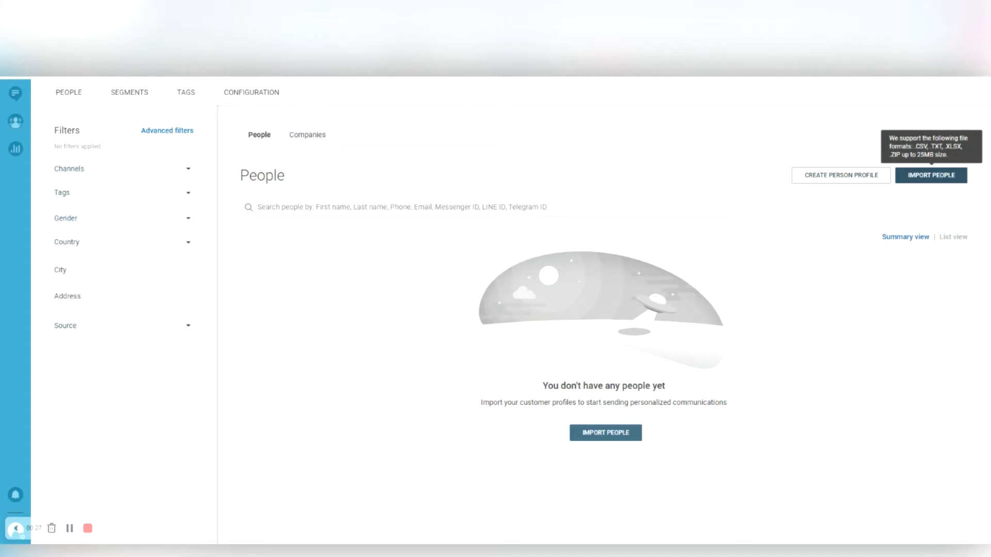
- Begin a people import and load Test_File_1.xlsx to reach the column mapping table
click(838, 466)
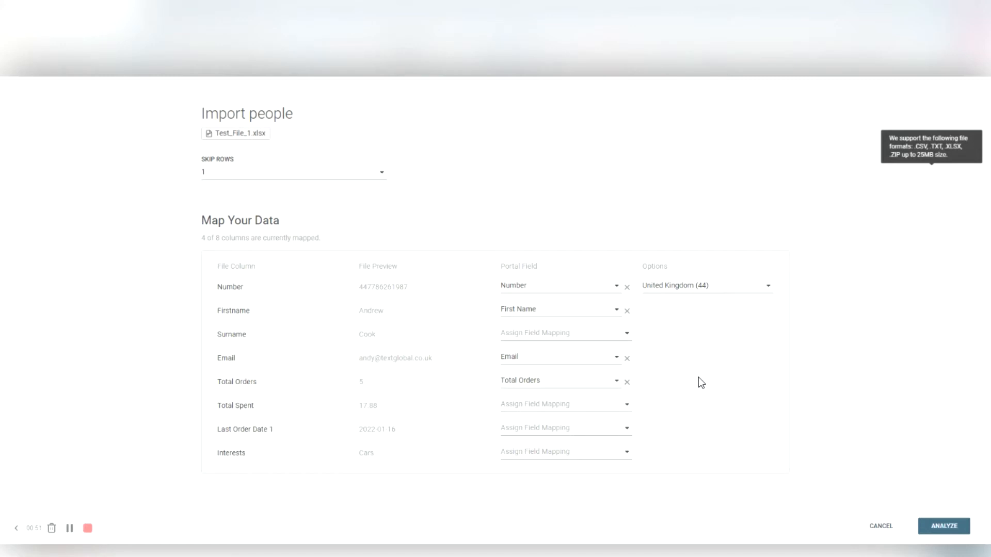
- Map the Total Spent column to a new Decimal Number field called 'Total Spend'
click(552, 405)
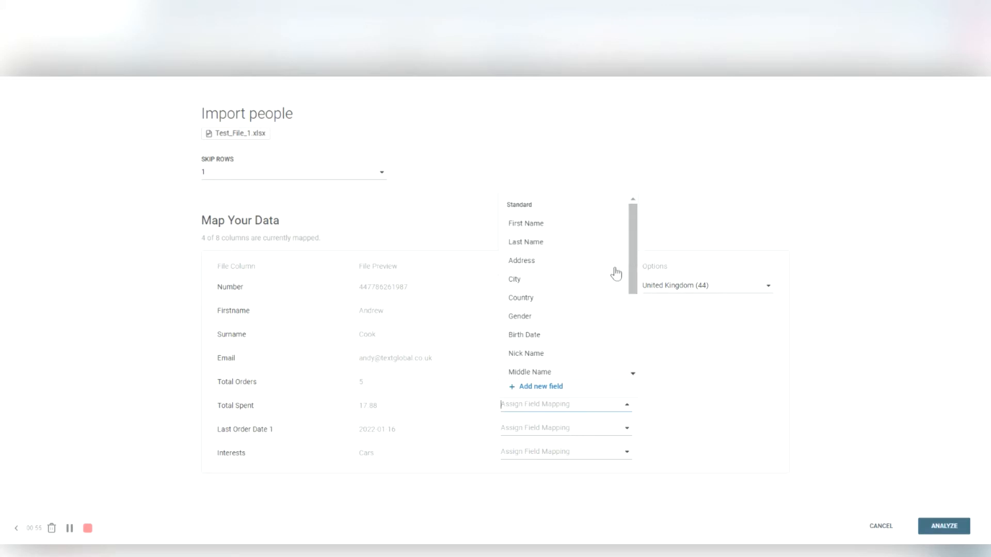
click(549, 387)
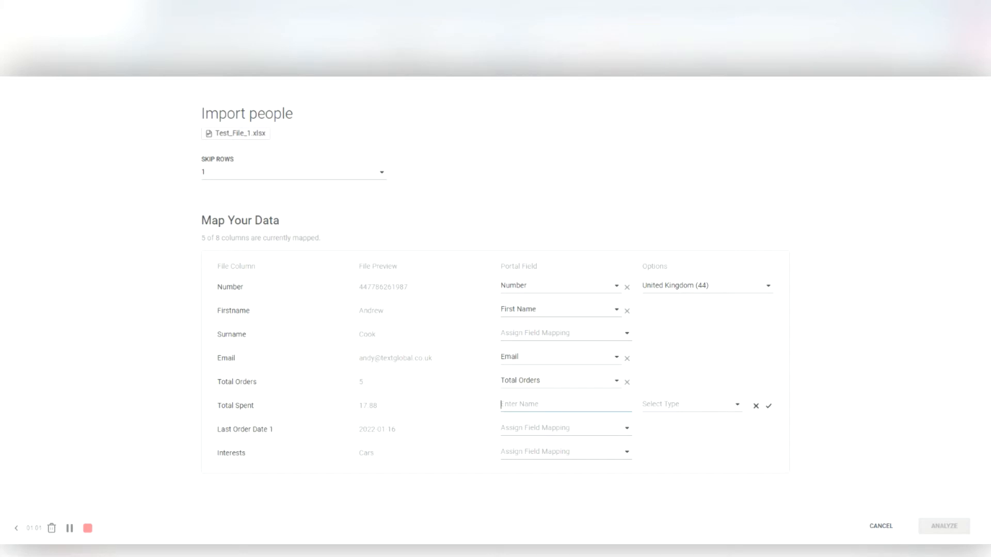
text(Total Spend)
click(727, 438)
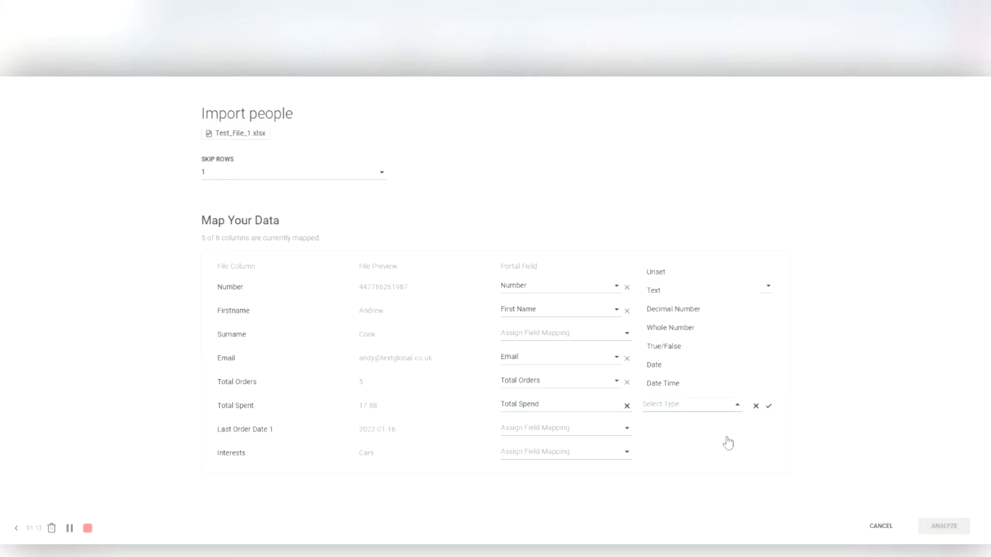
click(721, 327)
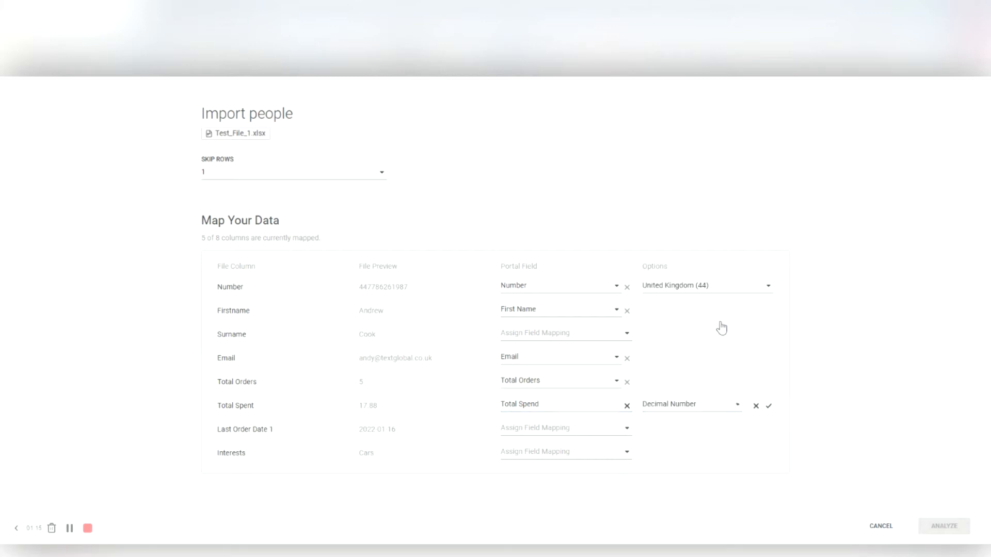
click(839, 439)
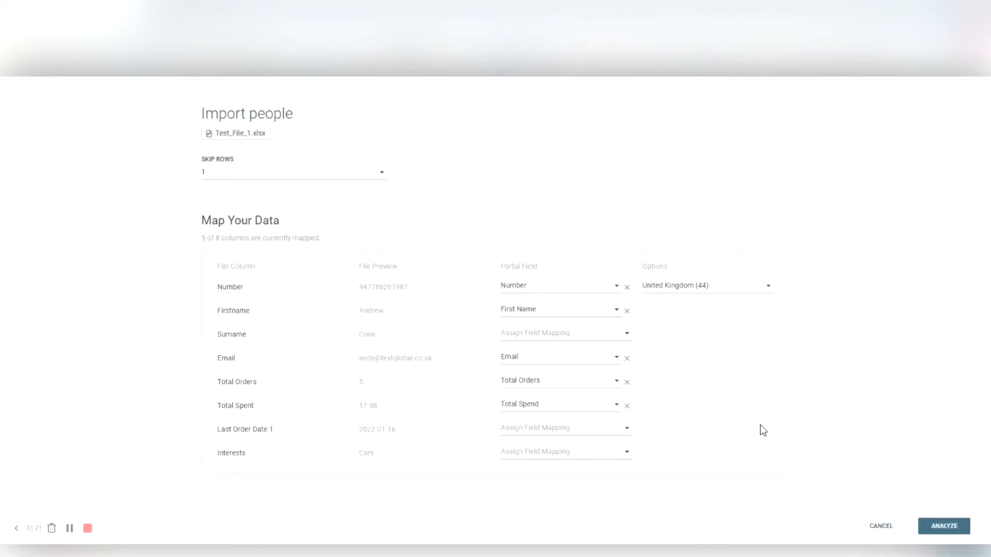
- Assign the Surname column to the Last Name portal field
click(528, 335)
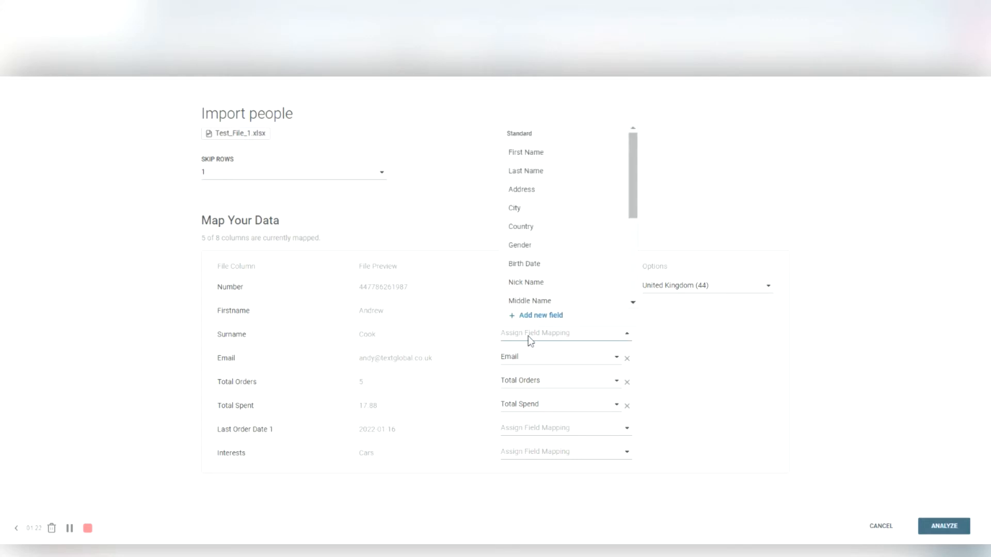
click(536, 148)
click(803, 355)
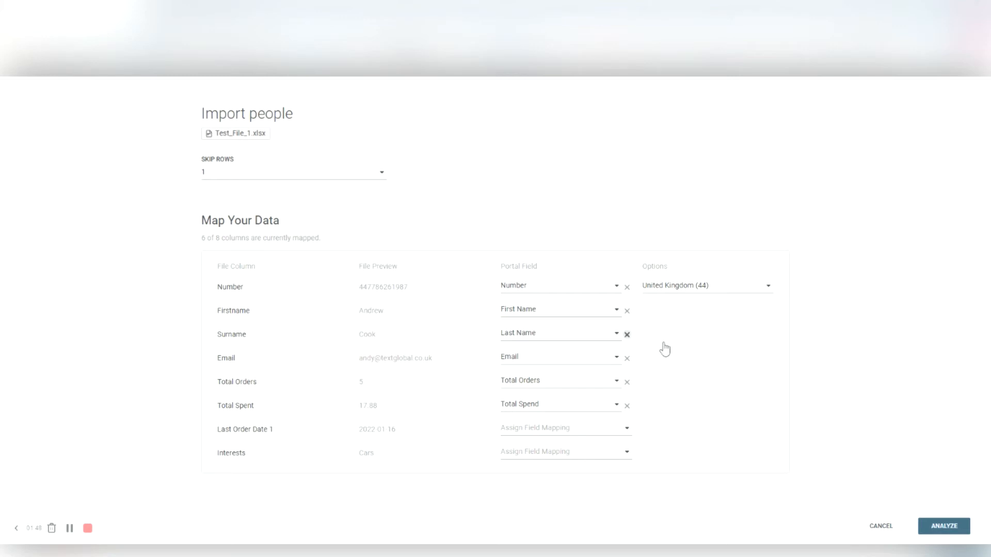
click(709, 285)
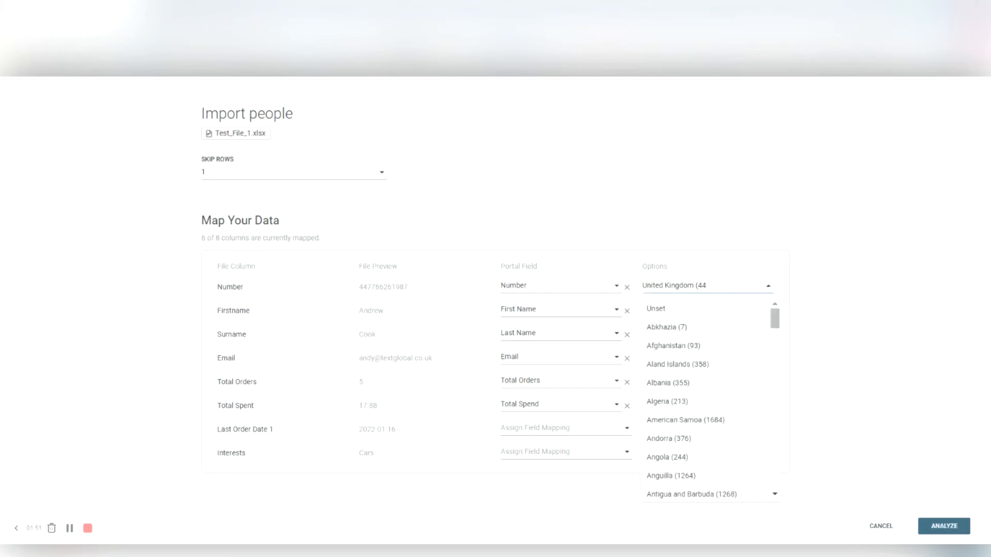
key(BackSpace)
key(BackSpace)
key(BackSpace)
key(BackSpace)
key(BackSpace)
key(BackSpace)
key(BackSpace)
key(BackSpace)
key(BackSpace)
key(BackSpace)
key(BackSpace)
key(BackSpace)
key(BackSpace)
key(BackSpace)
key(BackSpace)
key(BackSpace)
key(BackSpace)
key(BackSpace)
key(BackSpace)
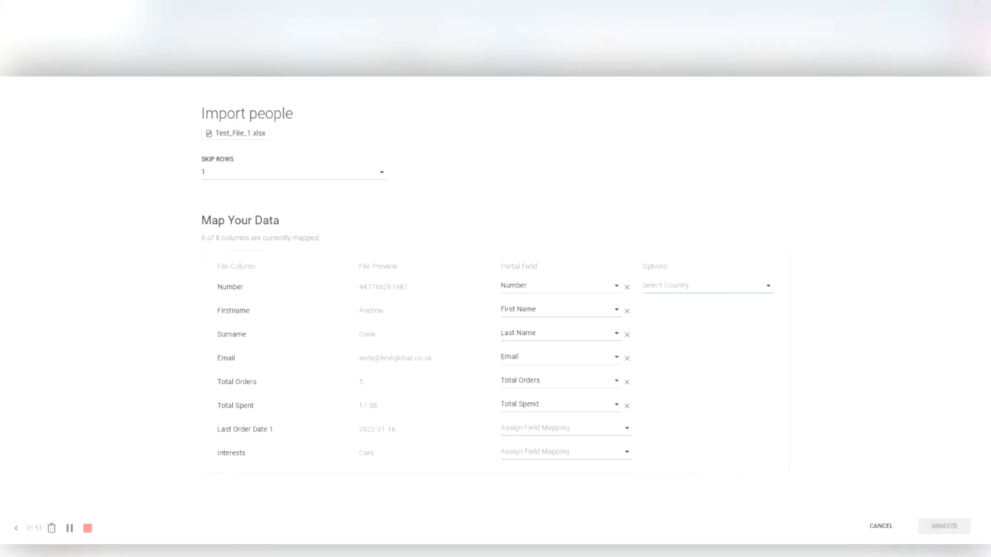
click(936, 295)
click(768, 286)
text(united)
key(BackSpace)
key(BackSpace)
key(BackSpace)
key(BackSpace)
key(BackSpace)
key(BackSpace)
text(unites)
key(BackSpace)
key(BackSpace)
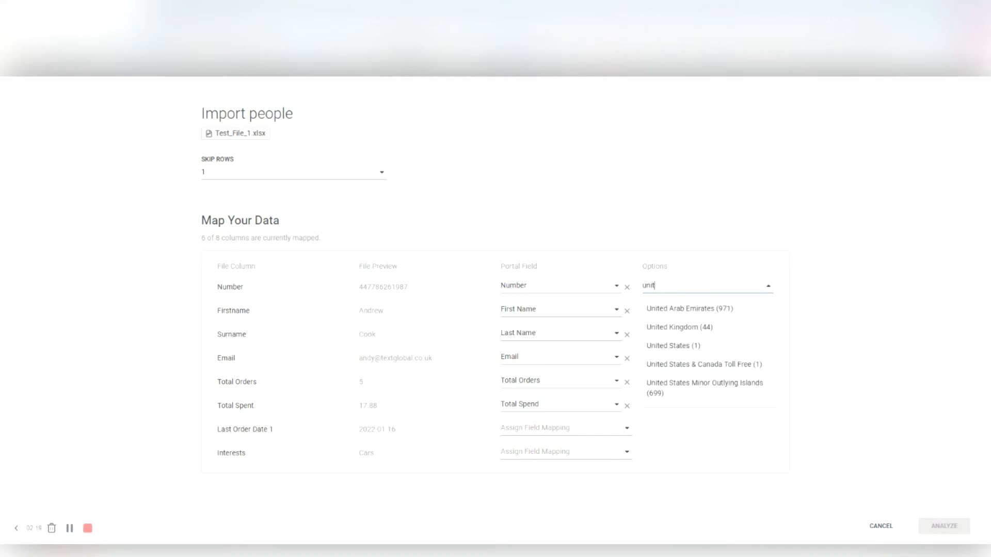
click(723, 330)
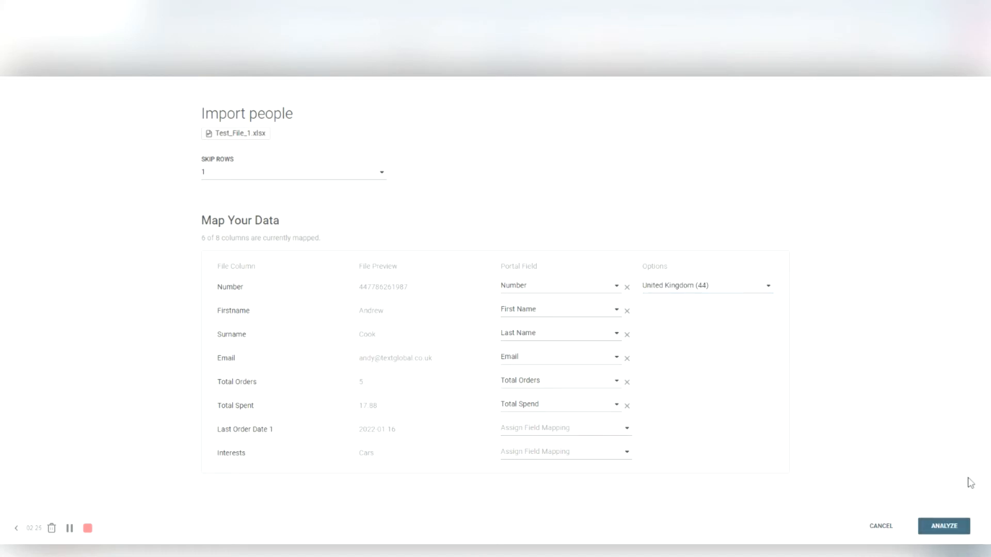
- Analyze the mapped file and get the summary showing 6 valid people
click(944, 526)
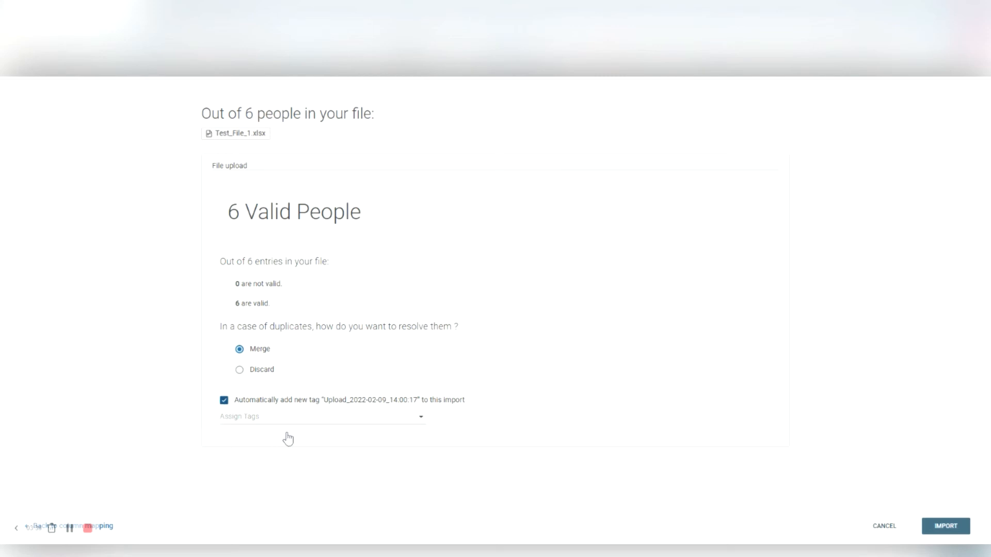
- Replace the automatic upload tag with a new 'Test list' tag and import the six people
drag(285, 438, 400, 439)
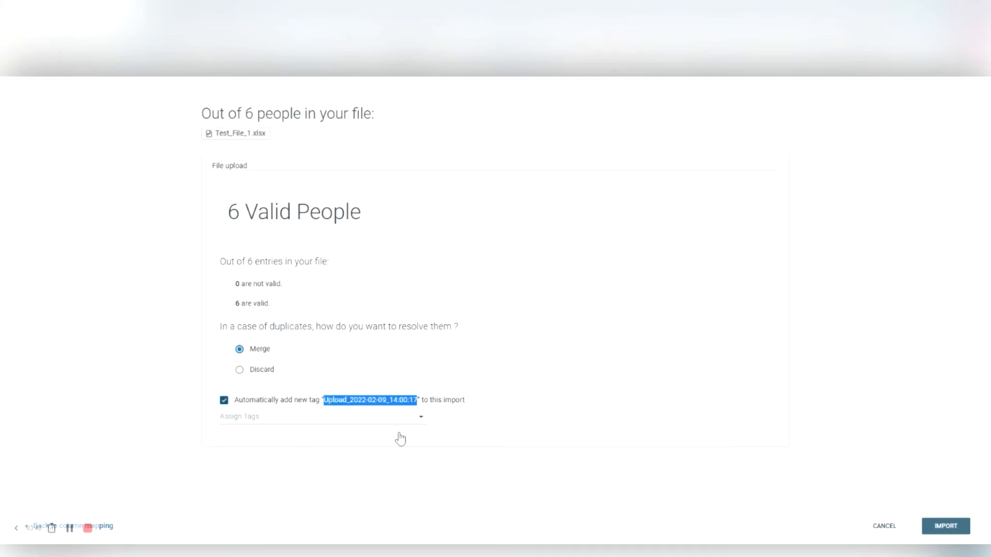
click(314, 439)
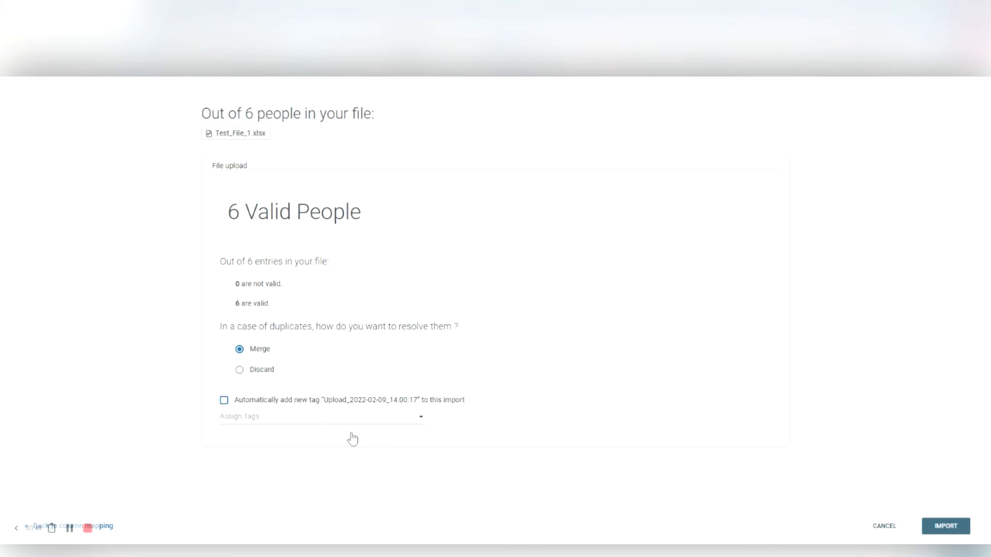
click(289, 417)
text(Test list)
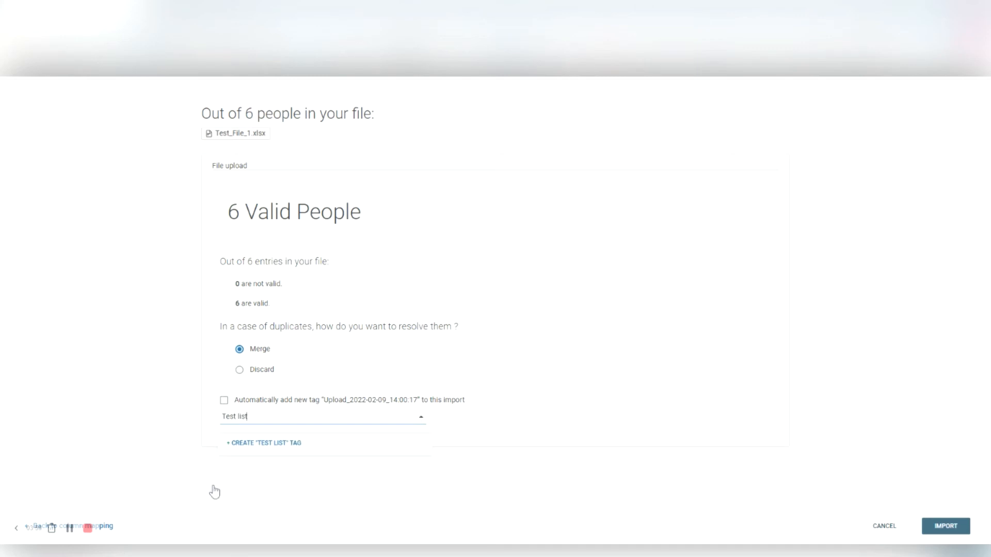
key(Return)
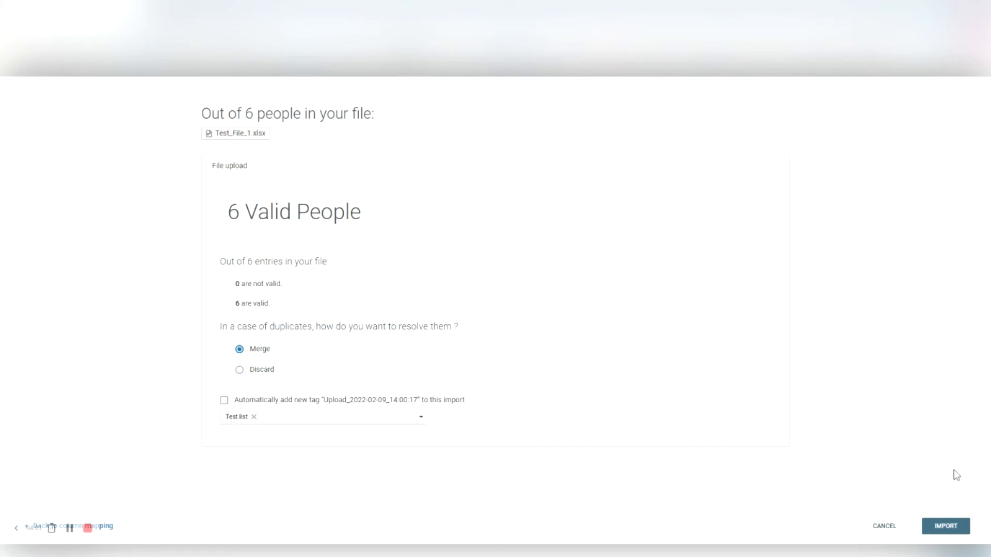
click(946, 525)
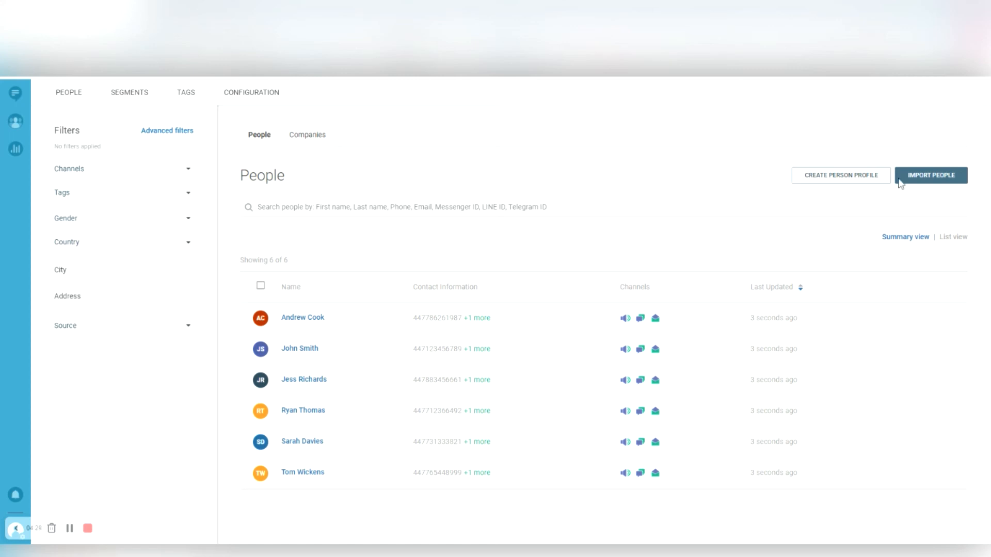
- After the import completes, start a new person profile
click(842, 174)
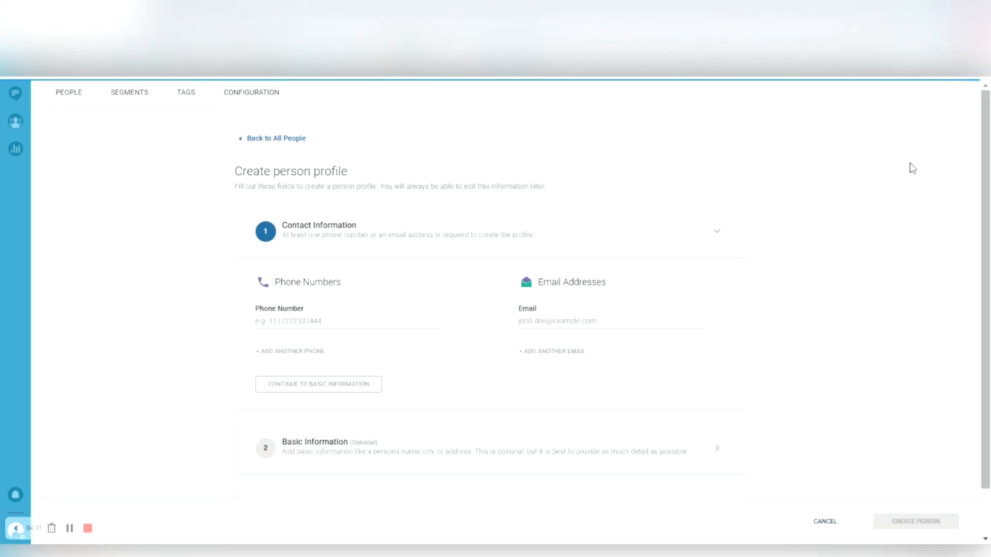
- Enter and save the contact's email address on the new profile
click(557, 321)
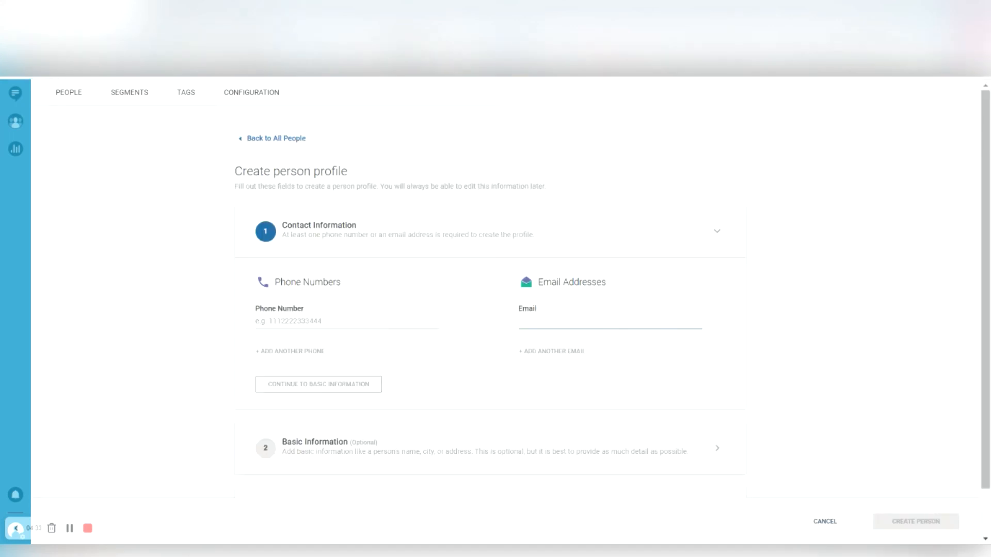
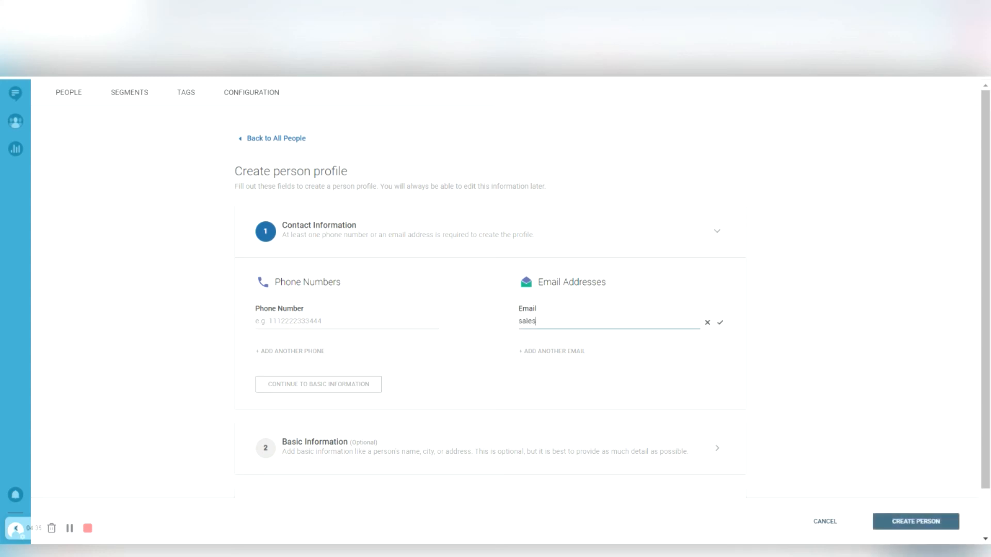
click(777, 339)
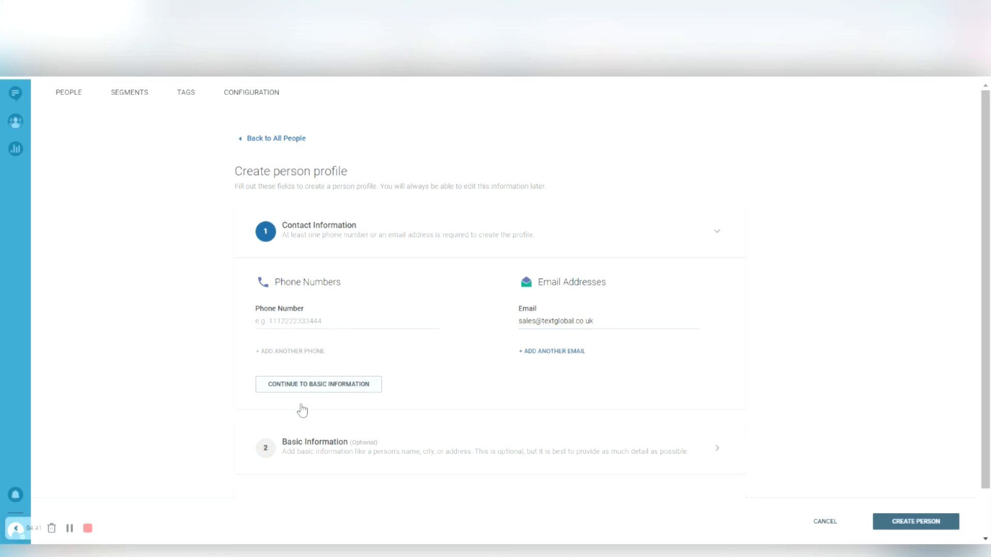
- Fill in the person's first and last name under Basic Information
click(310, 386)
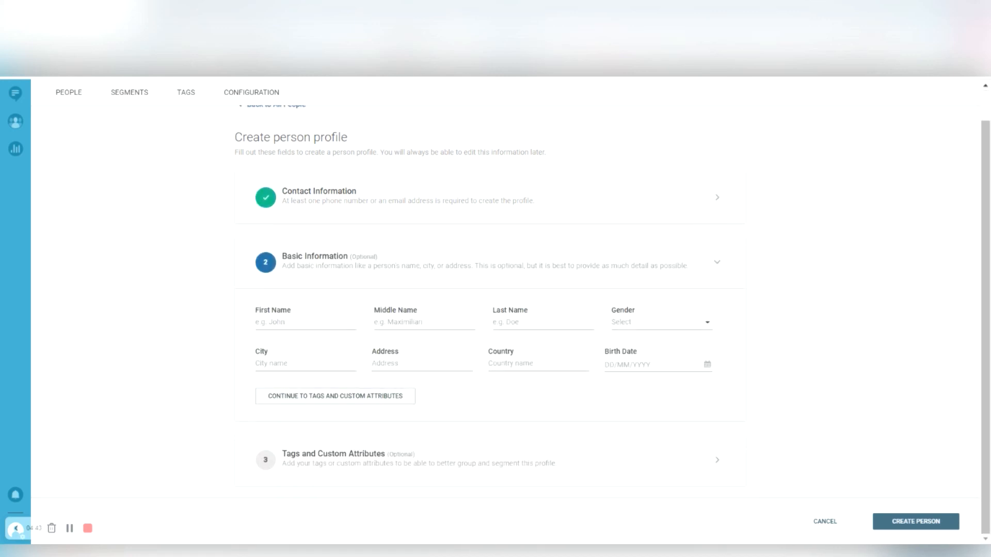
key(Tab)
- Add the 'Test list' tag to the profile and create the person
click(289, 397)
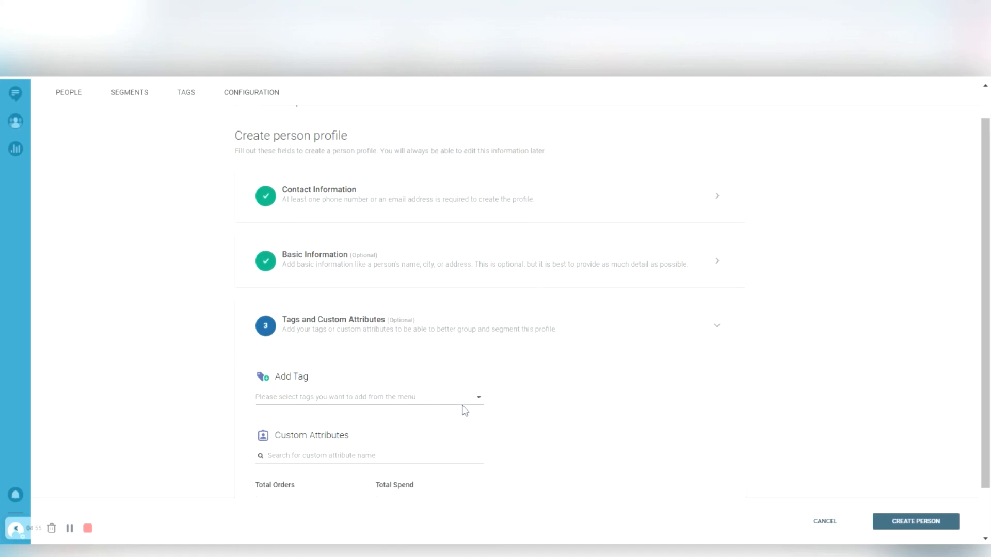
scroll(461, 408, down, 1)
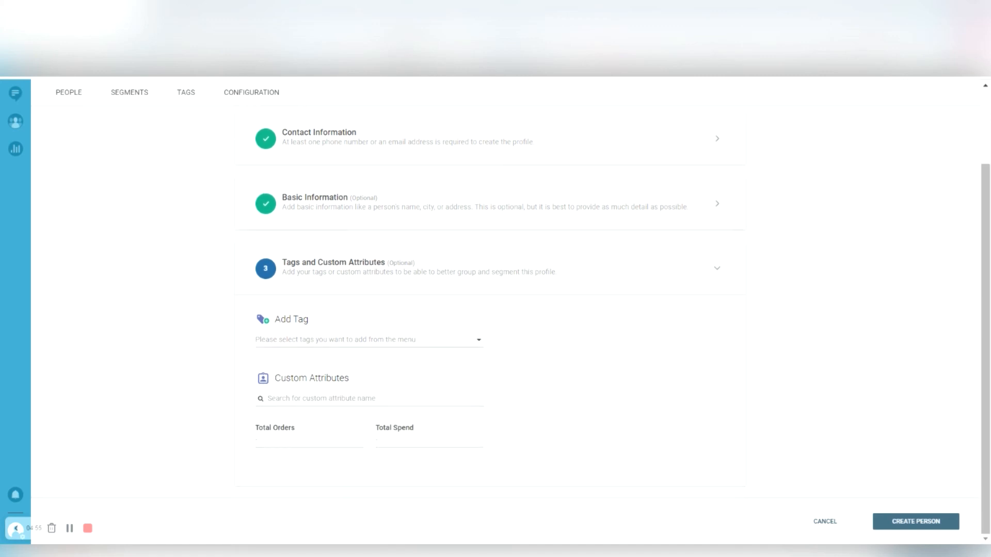
click(330, 341)
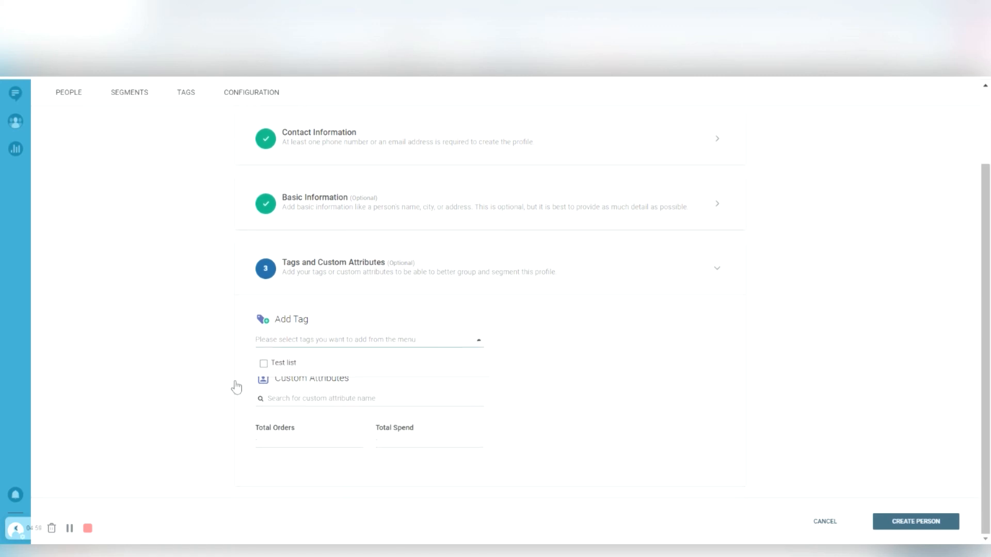
key(Return)
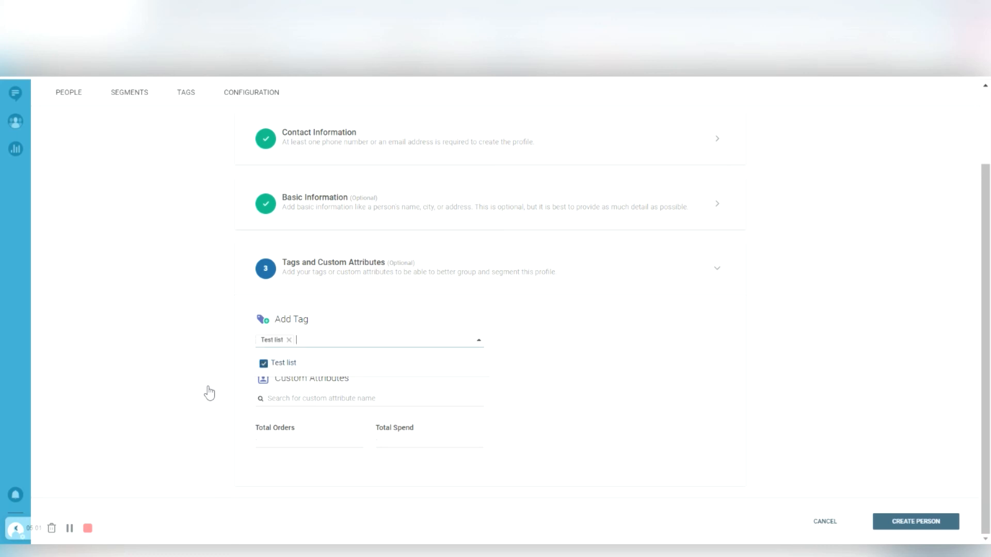
click(915, 522)
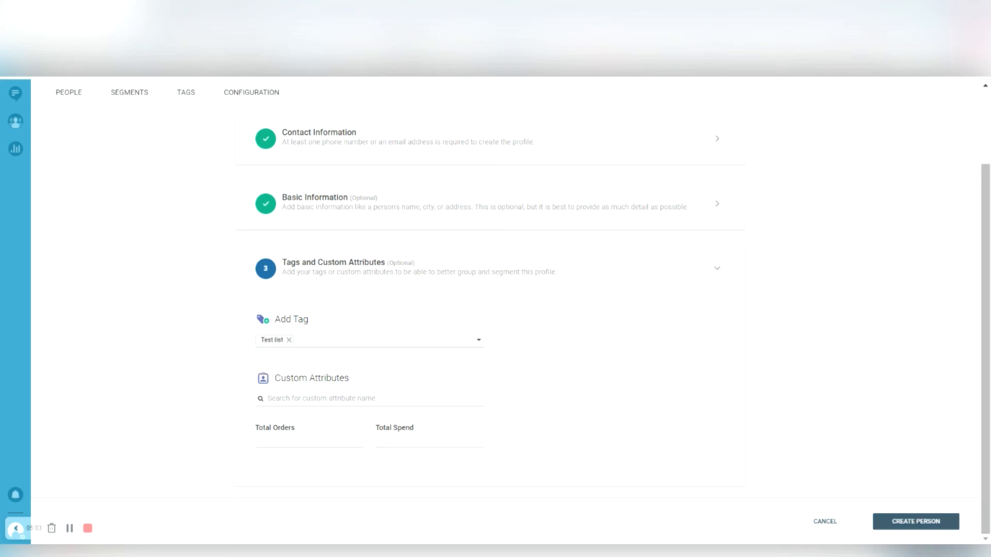